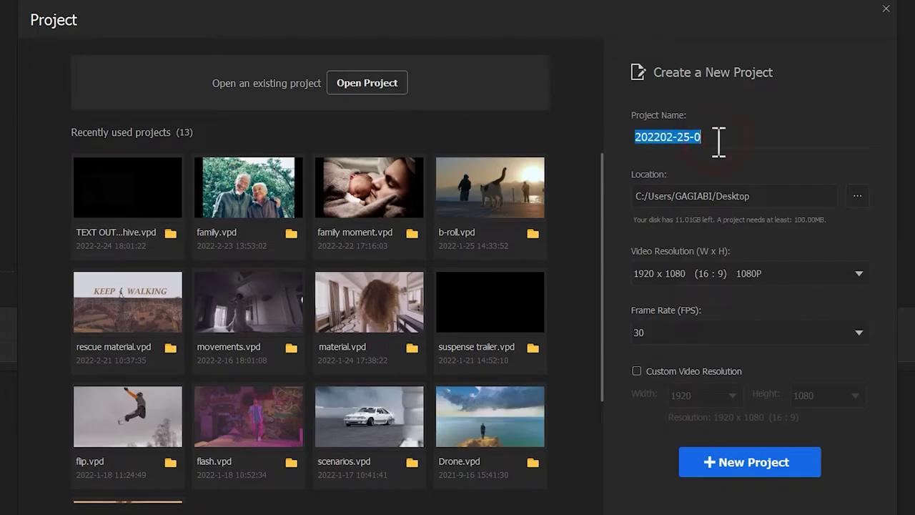
Create the 'vlog outro' project and import the background picture and noise video.
text(vlog outro)
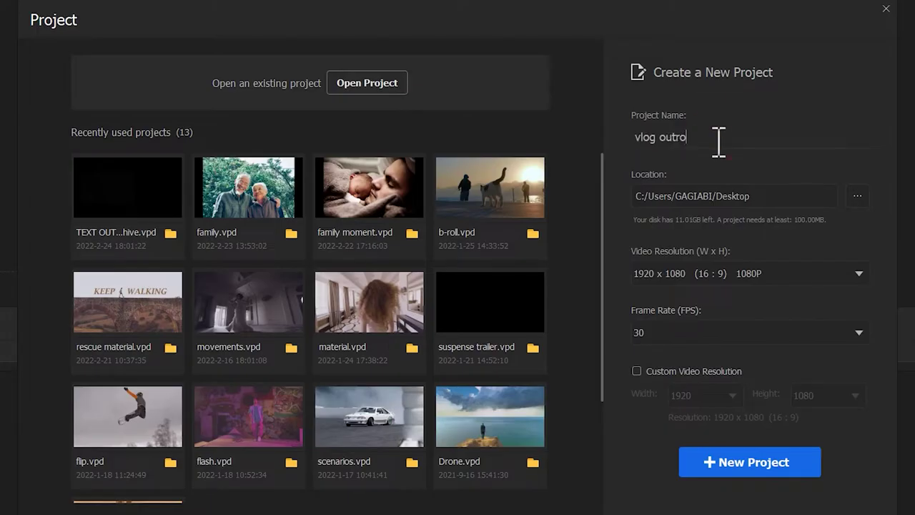
click(731, 462)
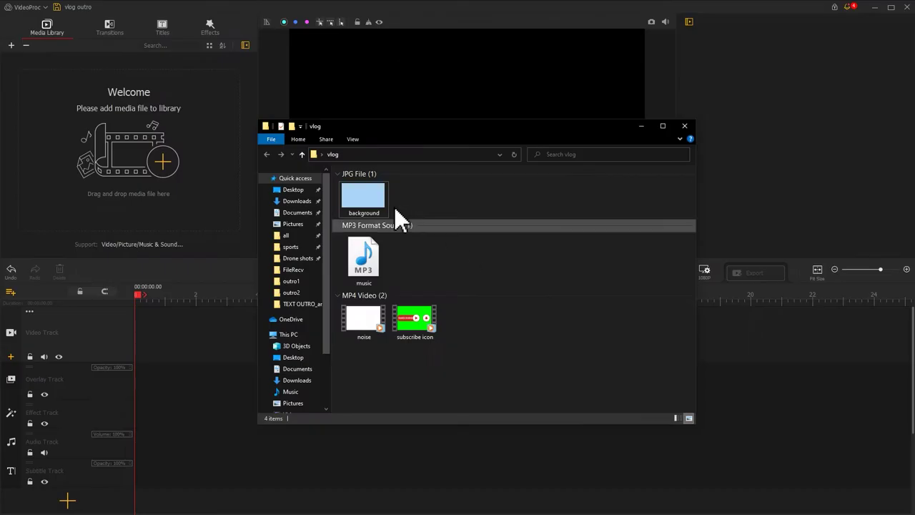
click(376, 202)
ctrl+click(362, 319)
drag(360, 215, 131, 310)
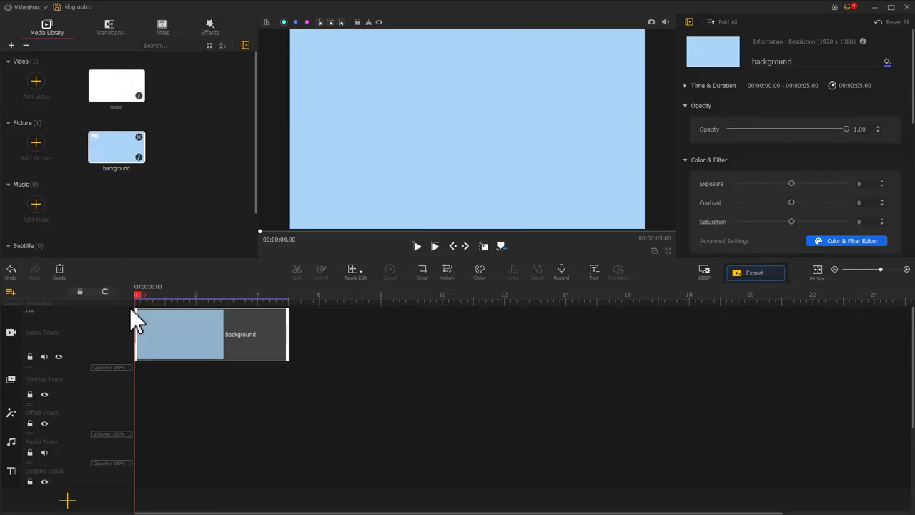
Put the noise on the overlay track full-frame and trim noise and background to 11.36 s.
drag(131, 118, 146, 379)
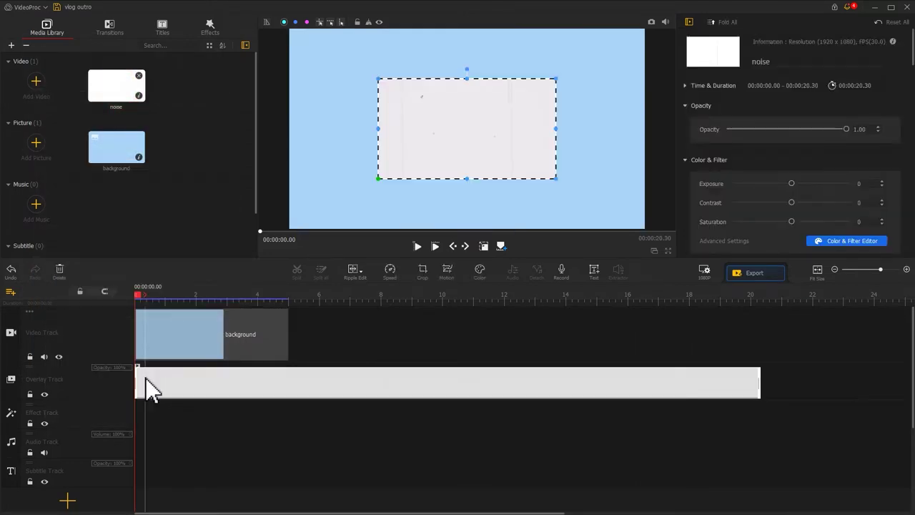
drag(377, 178, 296, 216)
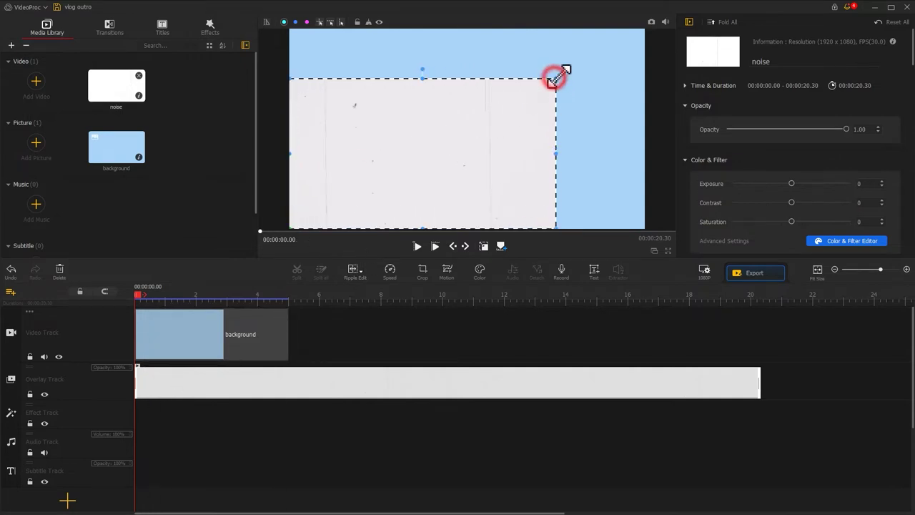
drag(555, 78, 650, 50)
click(658, 62)
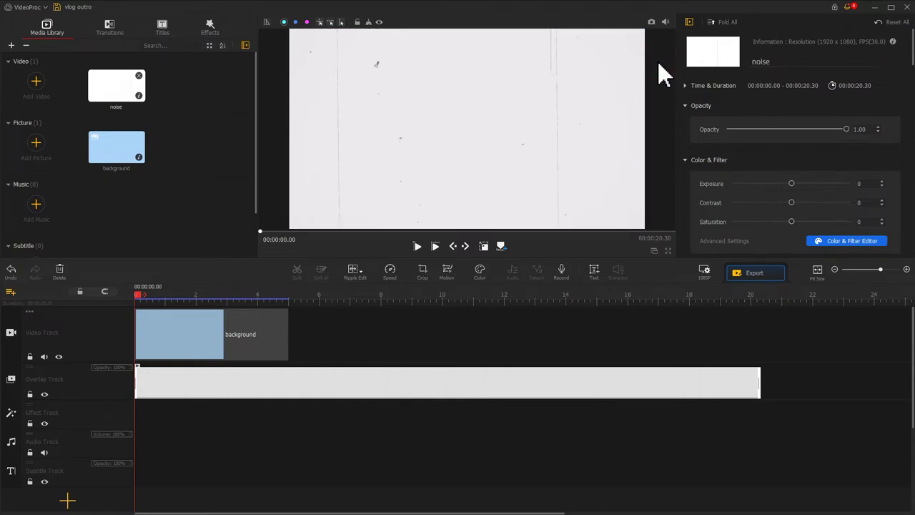
drag(759, 382, 484, 367)
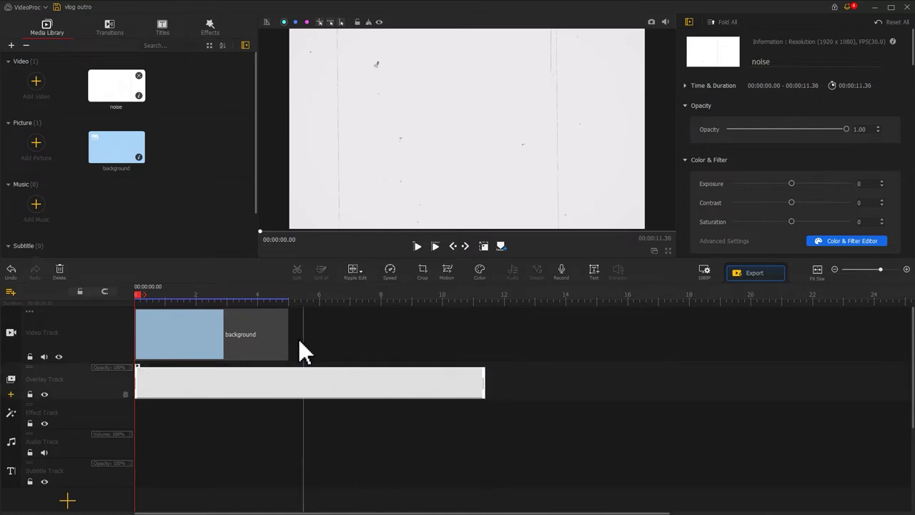
drag(288, 336, 485, 339)
Set the noise overlay clip's Compositing blend mode to Multiply.
click(414, 392)
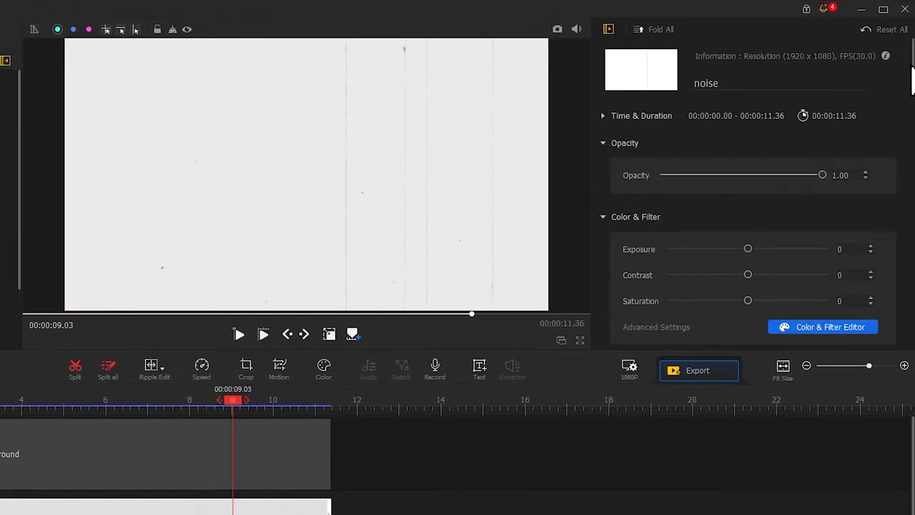
drag(908, 66, 887, 350)
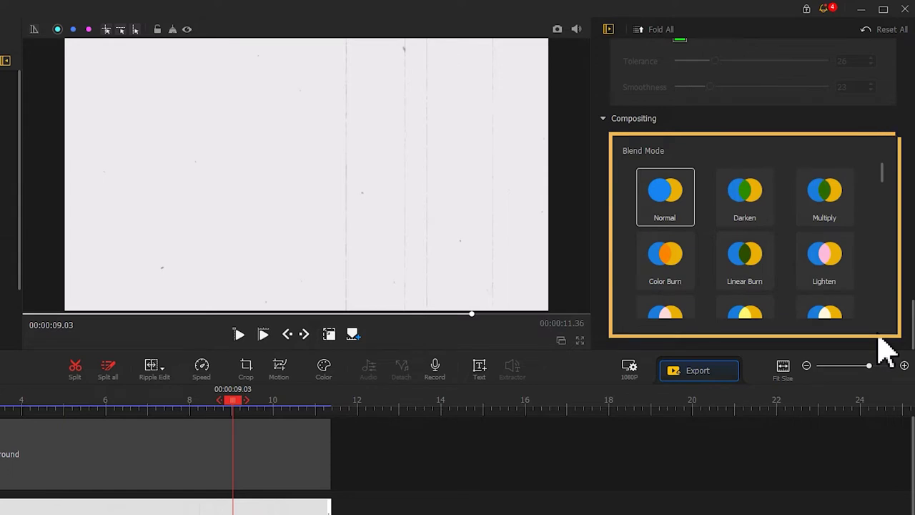
click(884, 177)
mouse_move(884, 177)
mouse_down()
mouse_move(870, 321)
mouse_move(884, 175)
mouse_up()
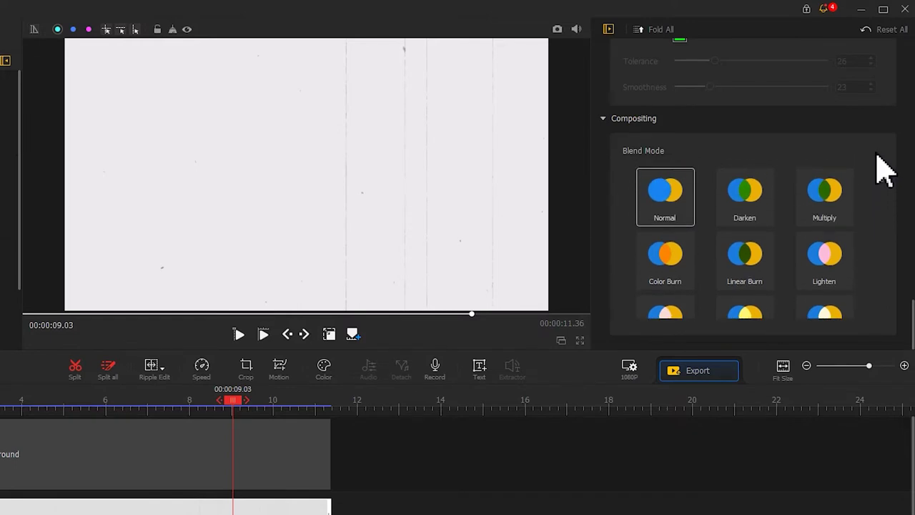
click(838, 193)
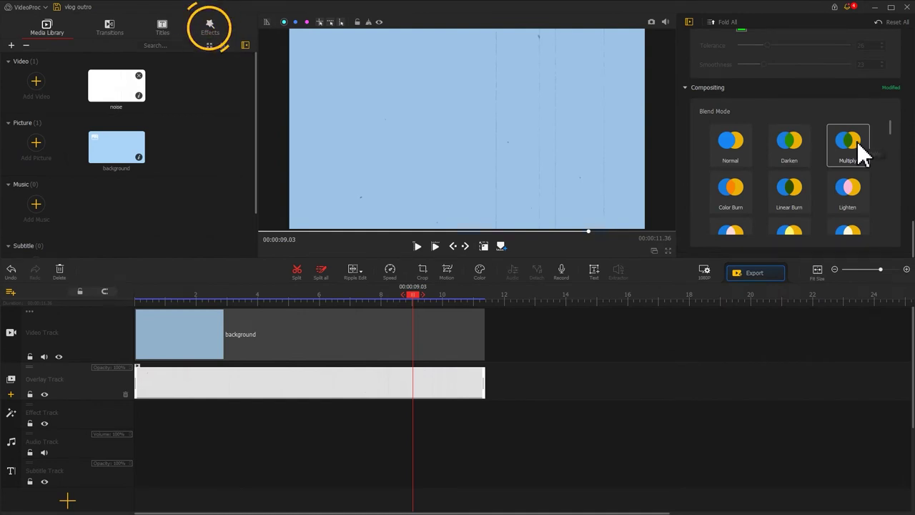
Add the Border effect to the effect track and extend it to 11.36 seconds.
click(211, 27)
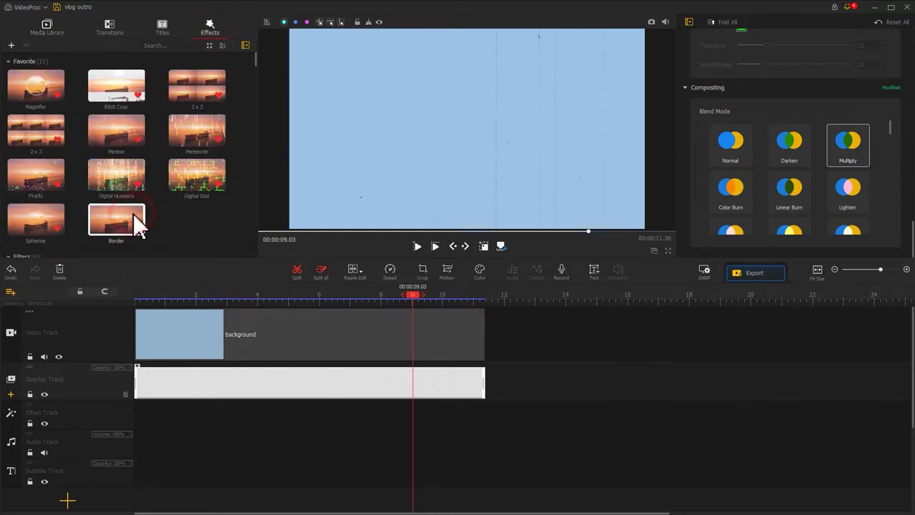
drag(138, 225, 139, 402)
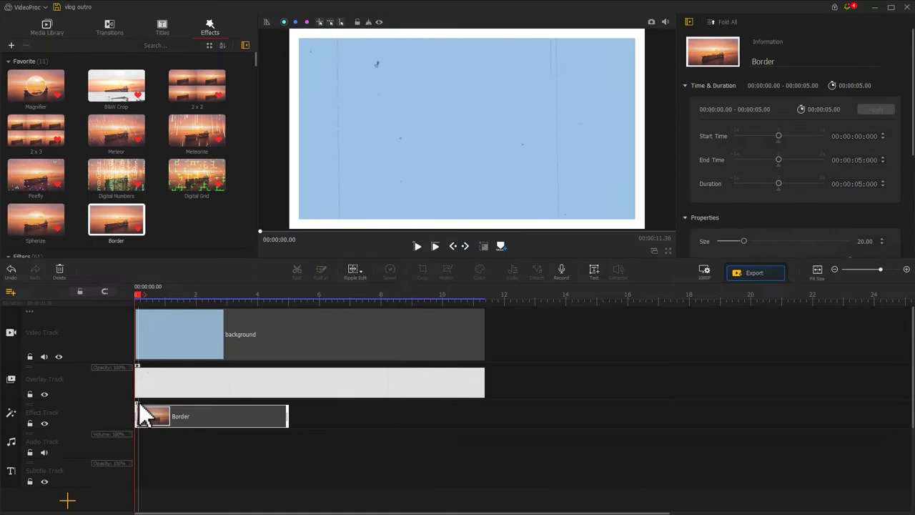
click(289, 419)
drag(288, 414, 484, 416)
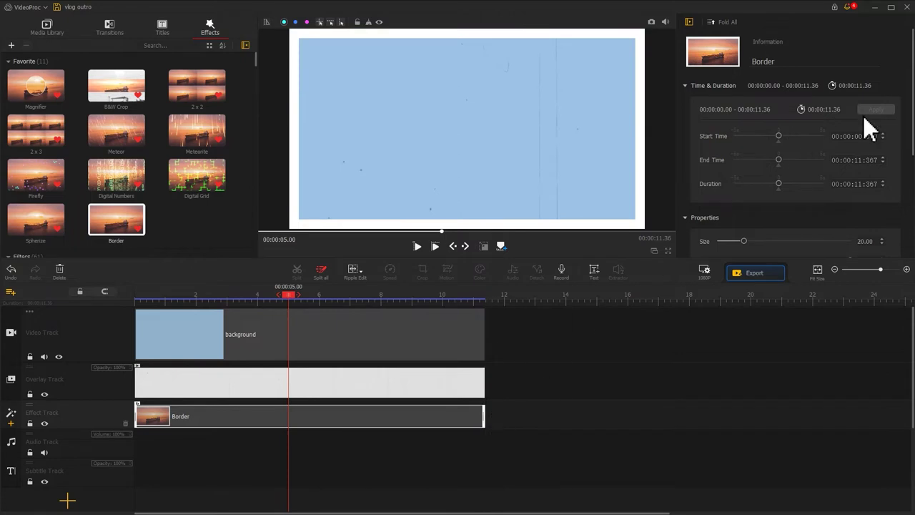
Set the border size to 23.38 and play the outro from the start.
drag(913, 106, 913, 152)
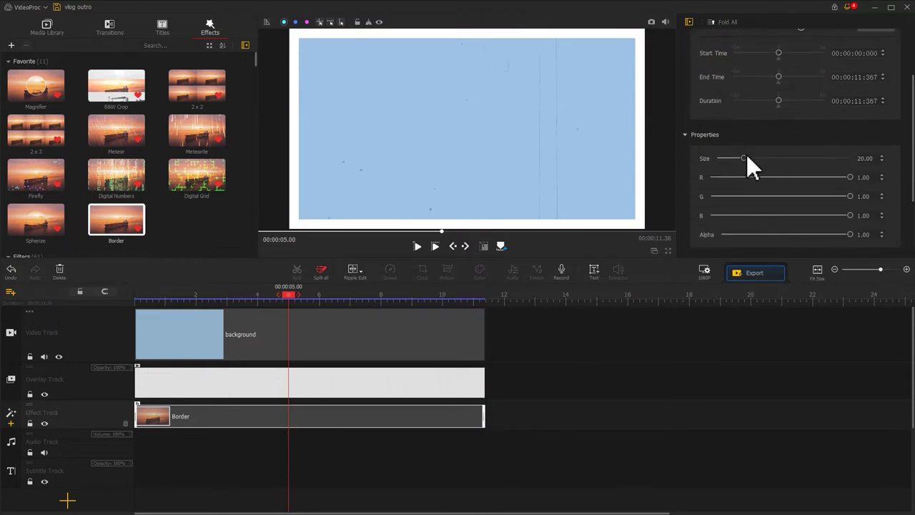
mouse_move(743, 159)
mouse_down()
mouse_move(733, 159)
mouse_move(749, 159)
mouse_up()
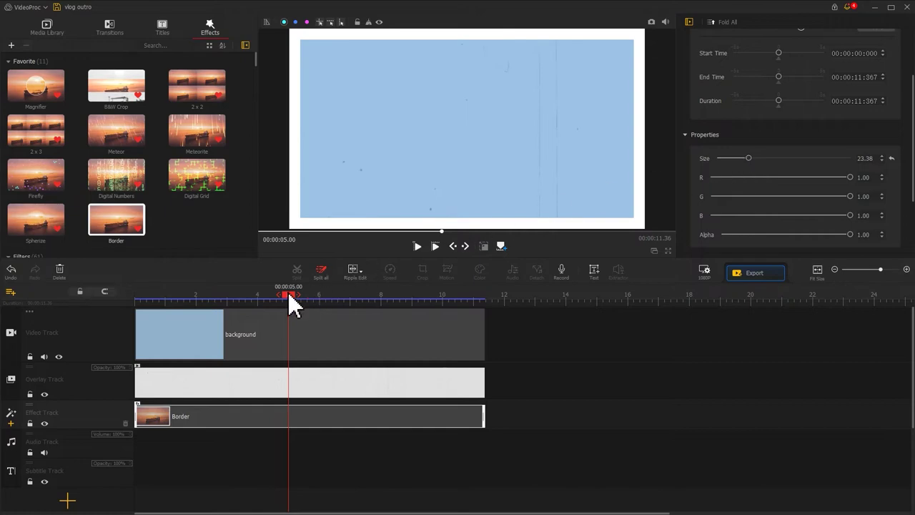
drag(286, 292, 124, 292)
key(space)
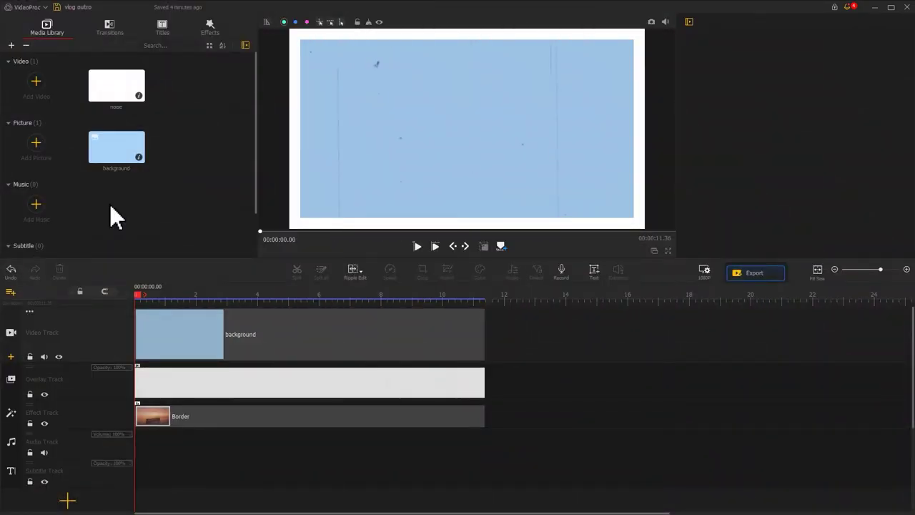
Import the music MP3 onto the audio track and cut it to end at 11.36 s.
click(37, 206)
click(163, 101)
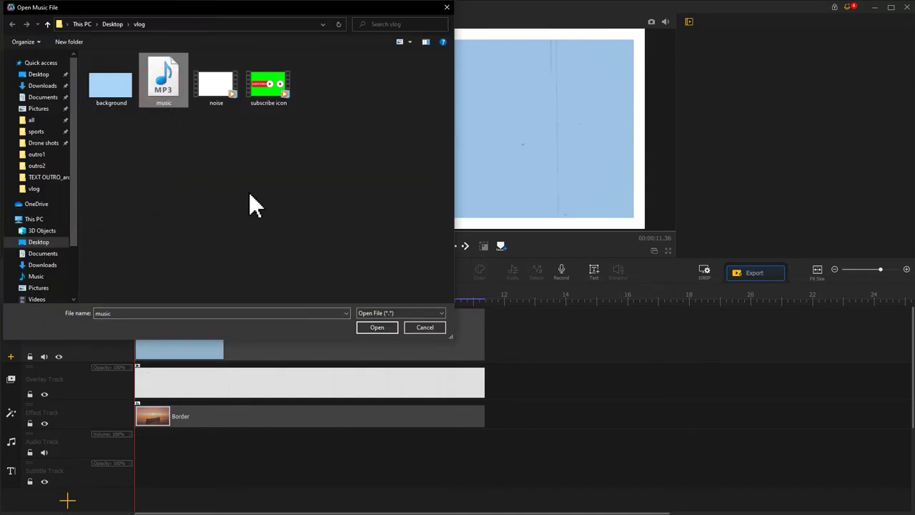
click(376, 328)
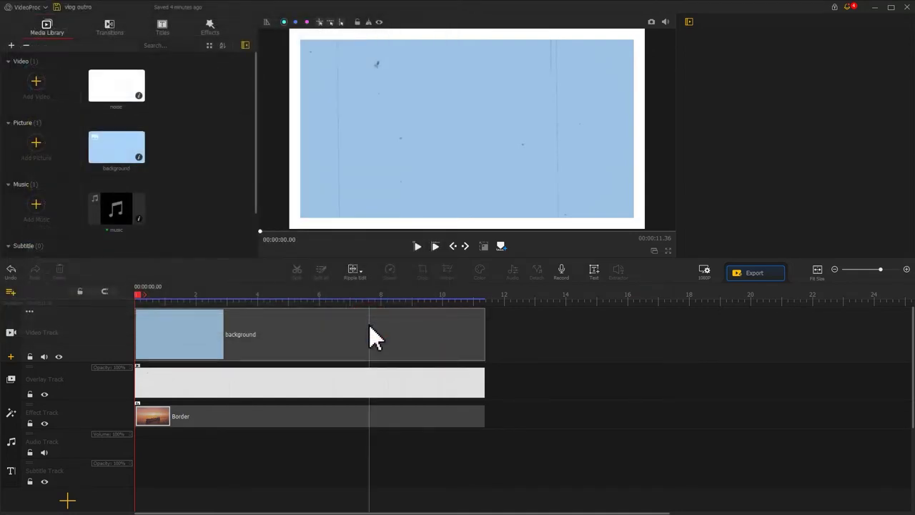
drag(117, 208, 135, 426)
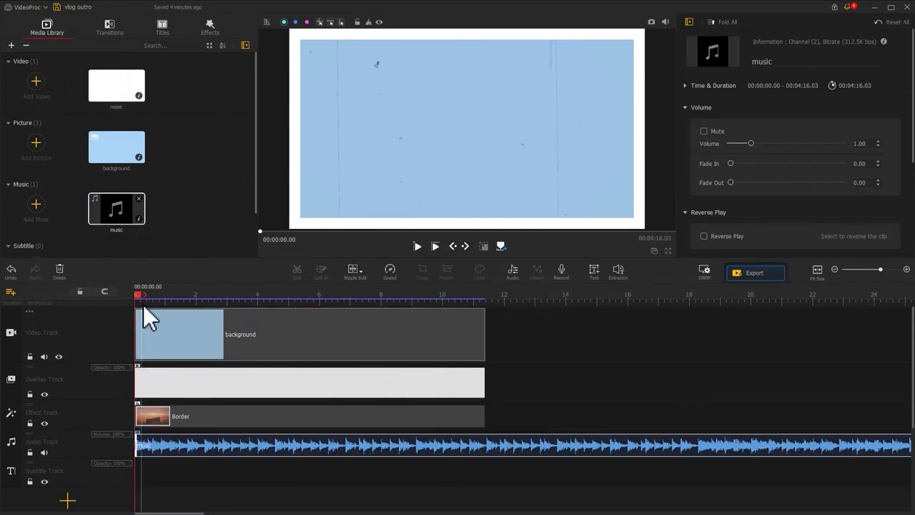
drag(143, 301, 474, 299)
click(297, 269)
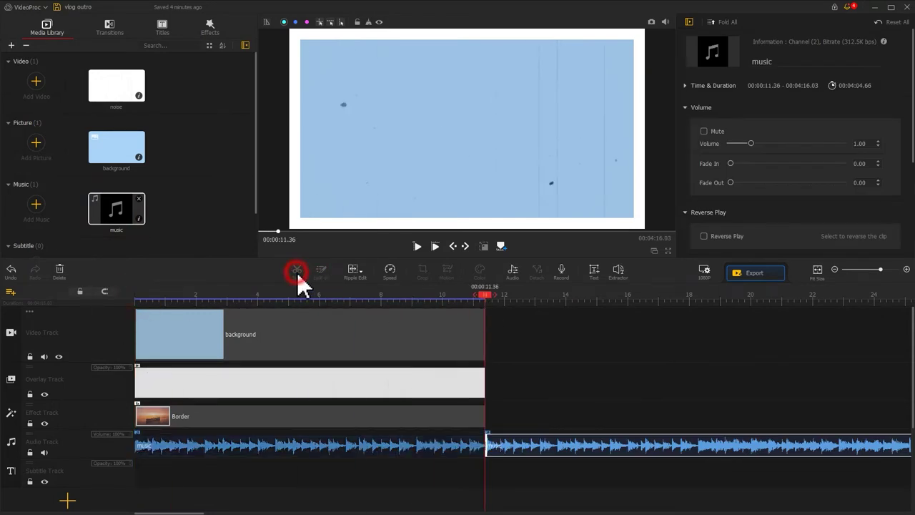
click(506, 441)
key(Delete)
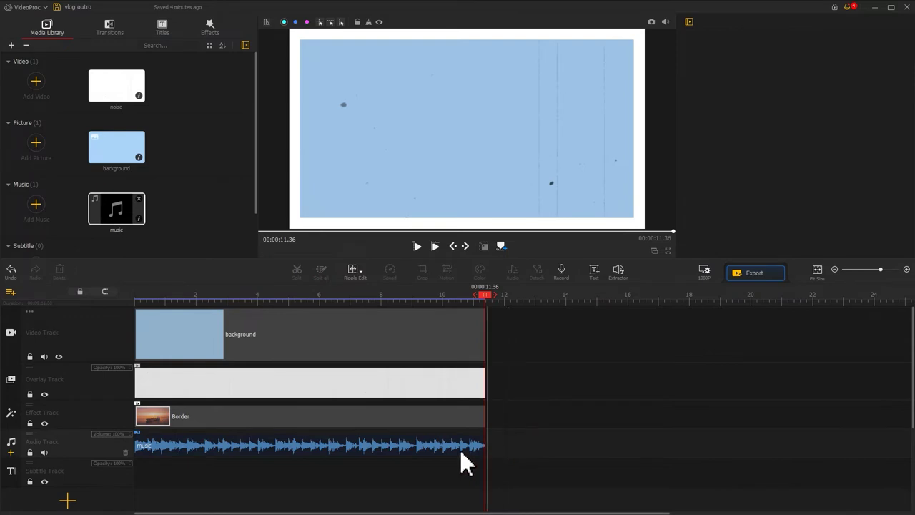
Play the music from the start and mark its beats with M up to about 3.7 s.
click(434, 447)
drag(435, 296, 108, 303)
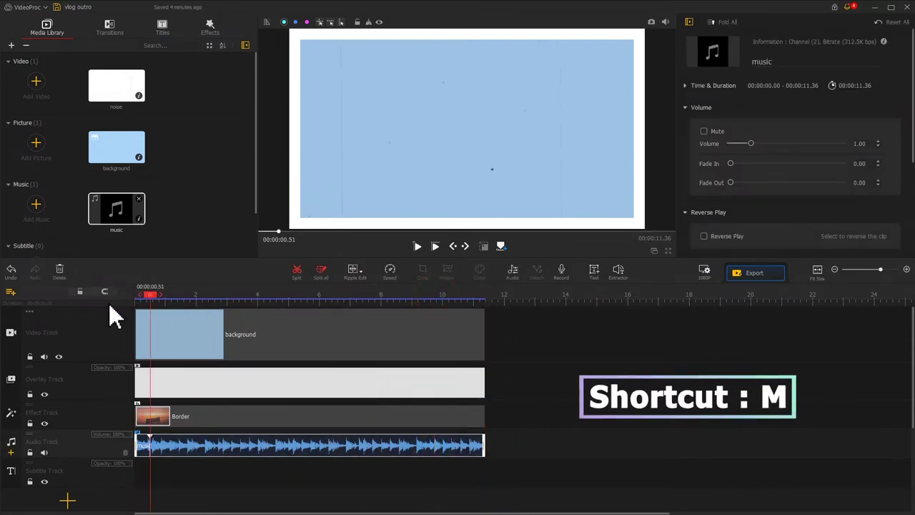
key(m)
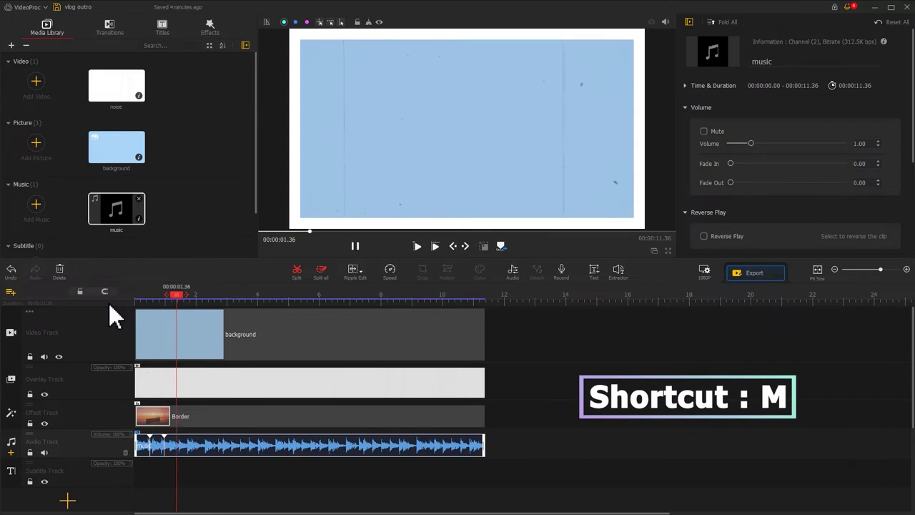
key(m)
key(space)
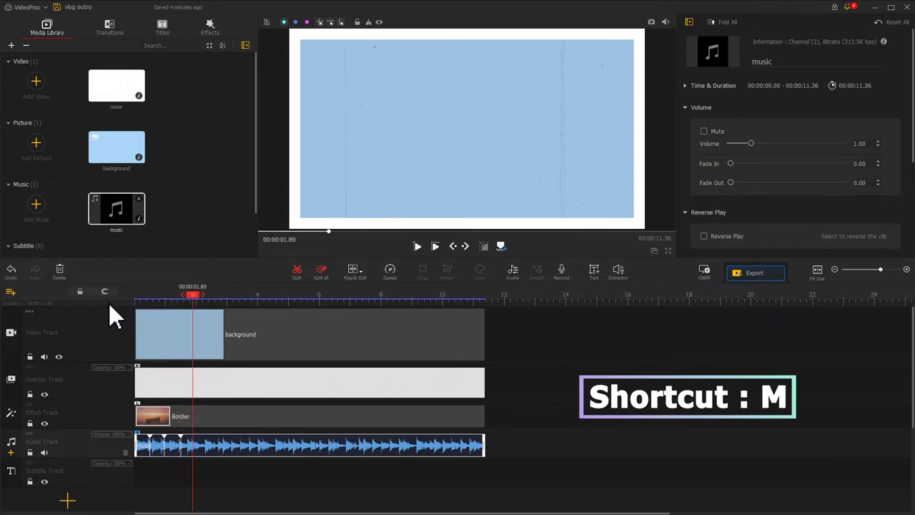
key(m)
key(space)
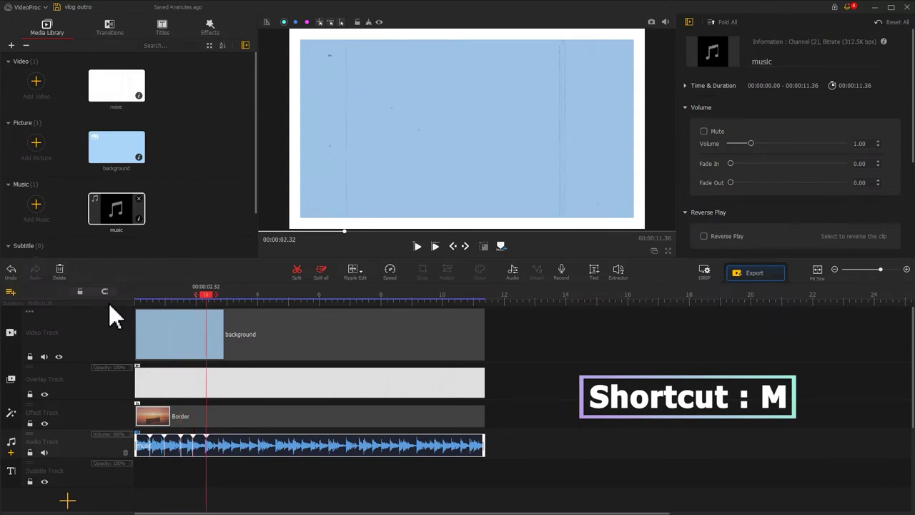
key(space)
key(m)
key(m)
key(m)
key(space)
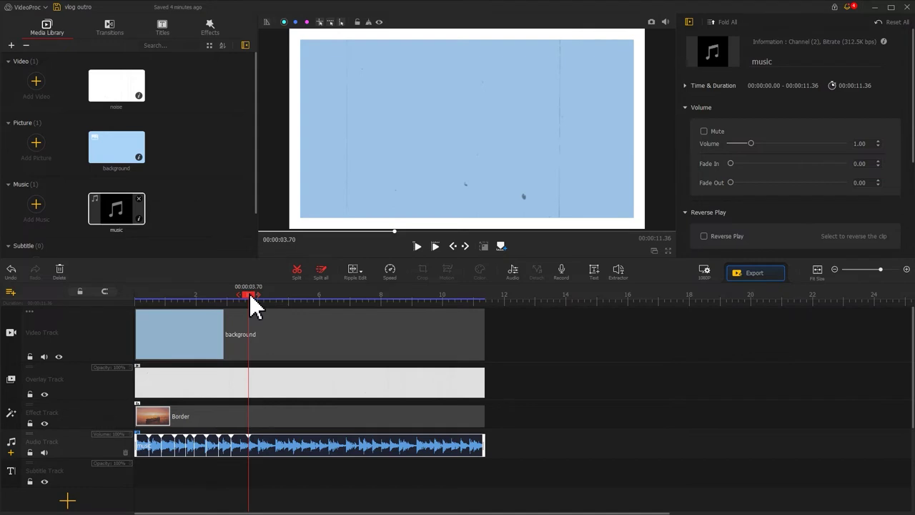
Add a Title 4 clip to the subtitle track, trim it to 0.46 s, and type 'Travel'.
click(162, 40)
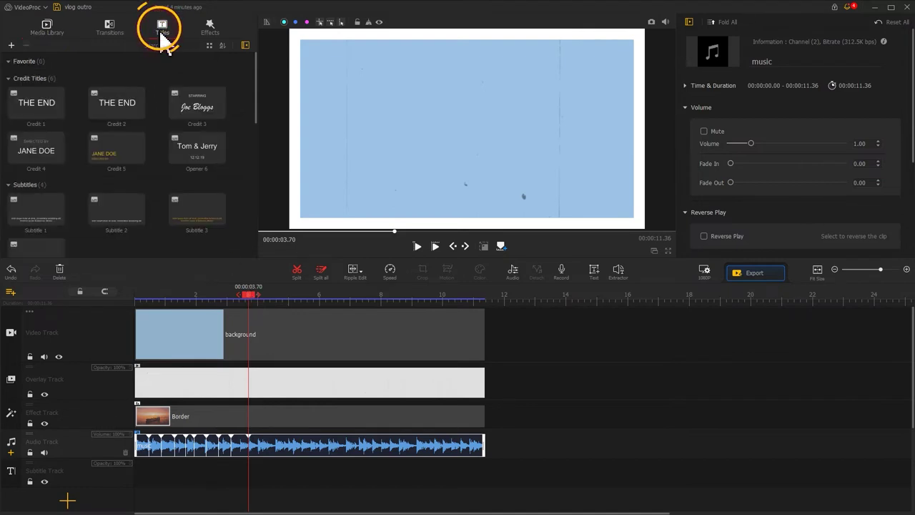
drag(256, 91, 263, 244)
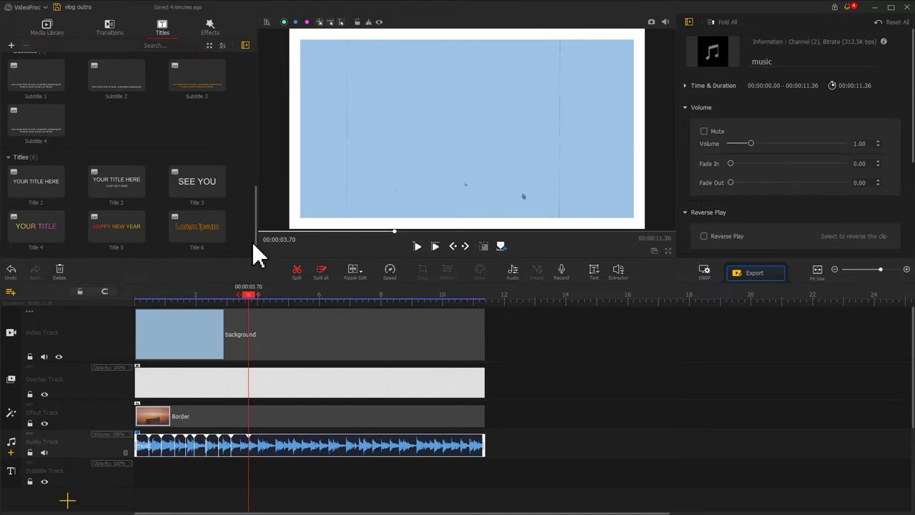
drag(47, 237, 100, 452)
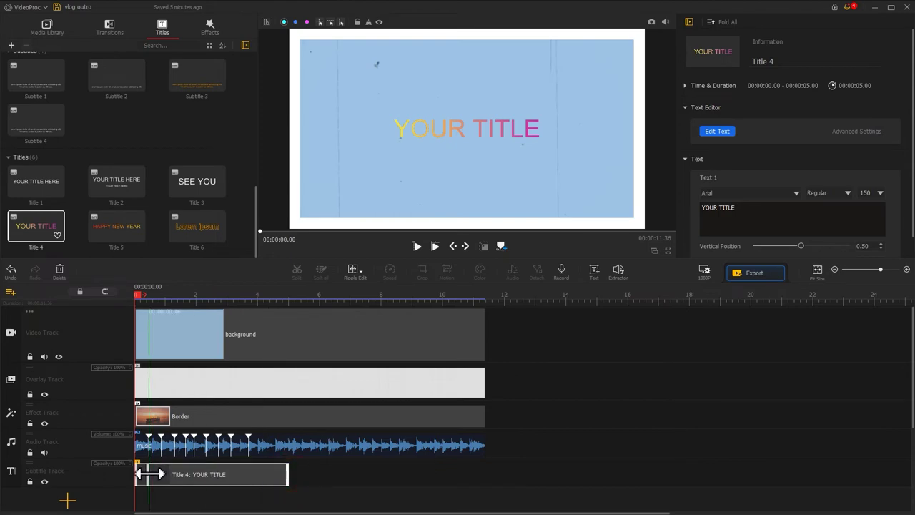
drag(150, 473, 151, 477)
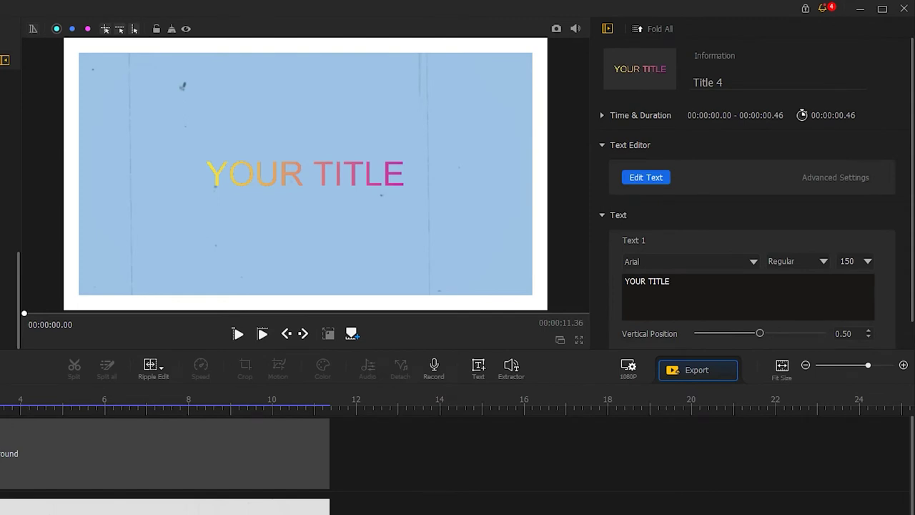
drag(688, 291, 613, 281)
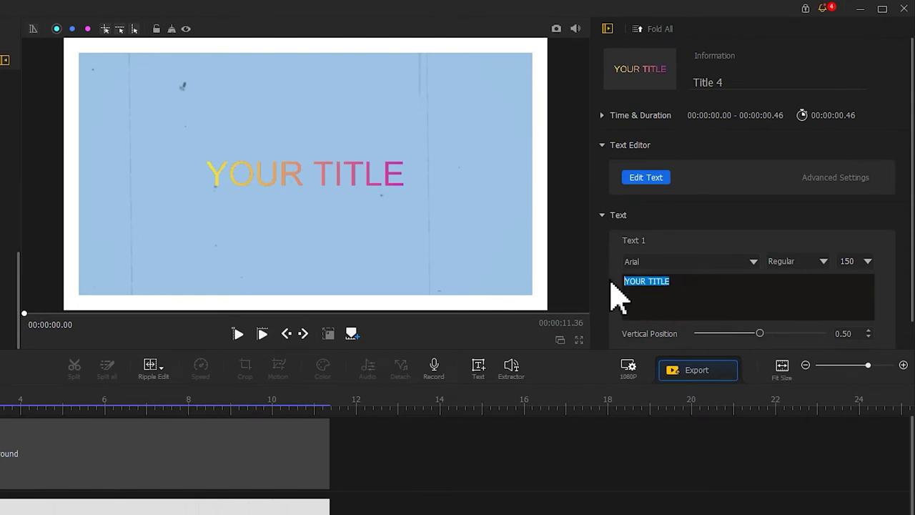
text(Travel)
Set the title to Rockwell, size 160, and apply the flat yellow Style 8.
click(639, 261)
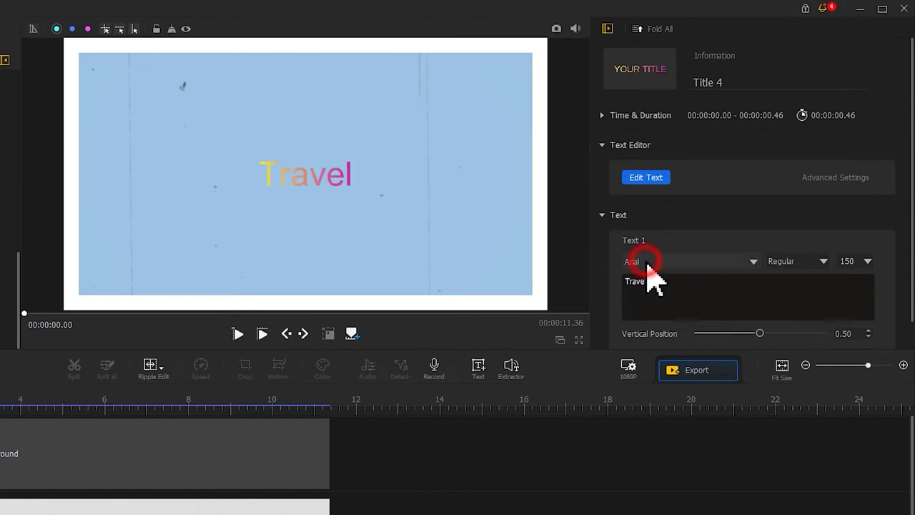
click(849, 275)
drag(850, 275, 848, 465)
click(728, 481)
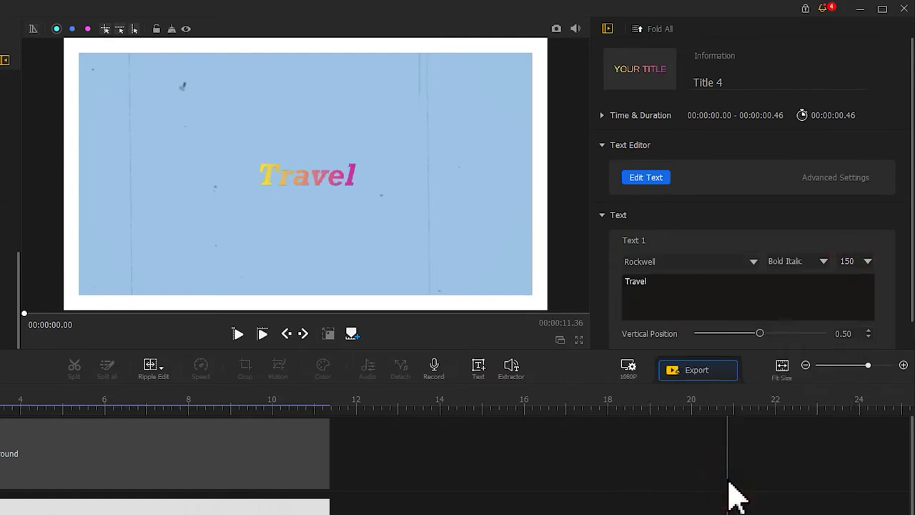
double_click(863, 261)
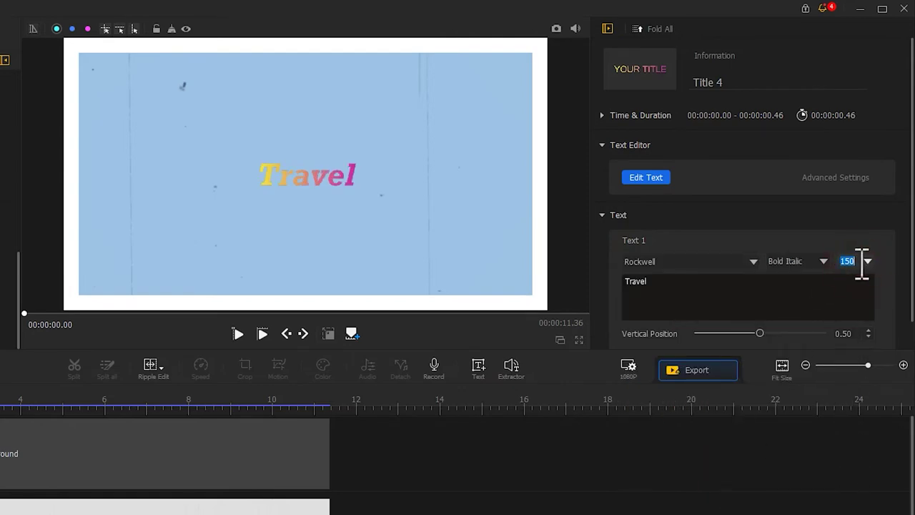
text(160)
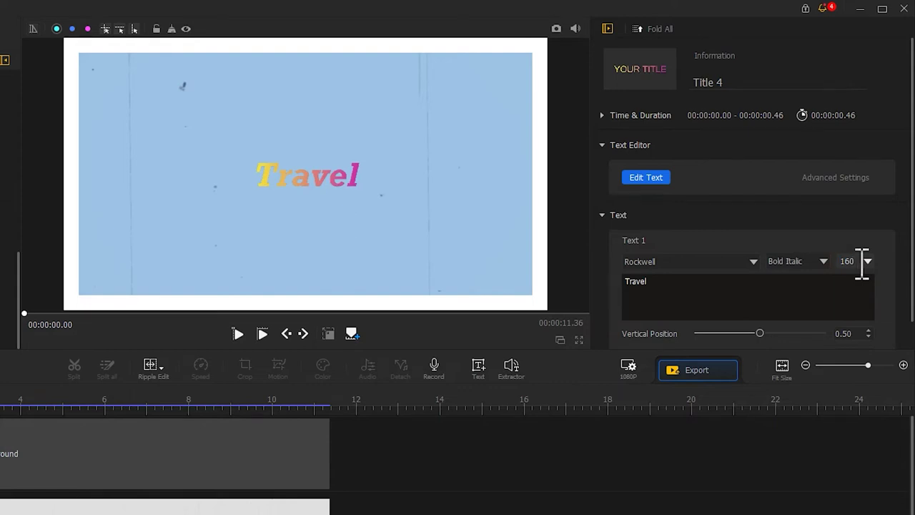
click(644, 178)
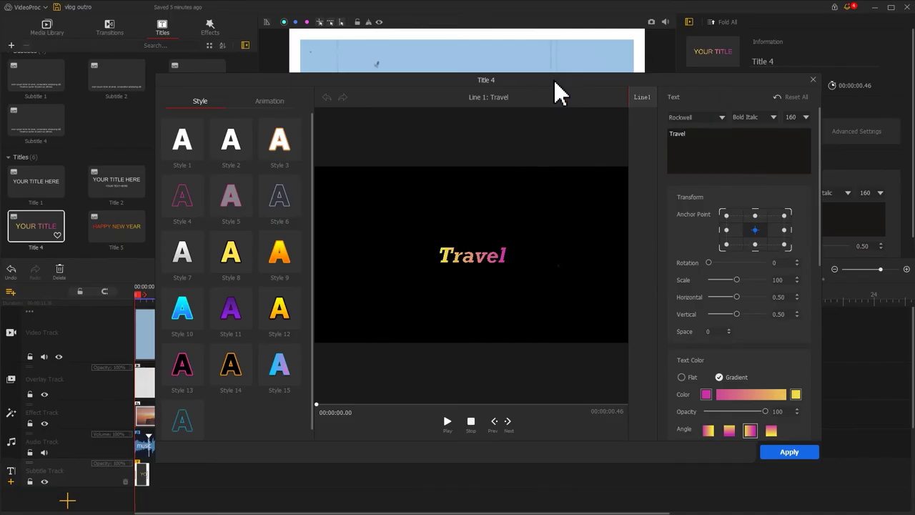
click(233, 244)
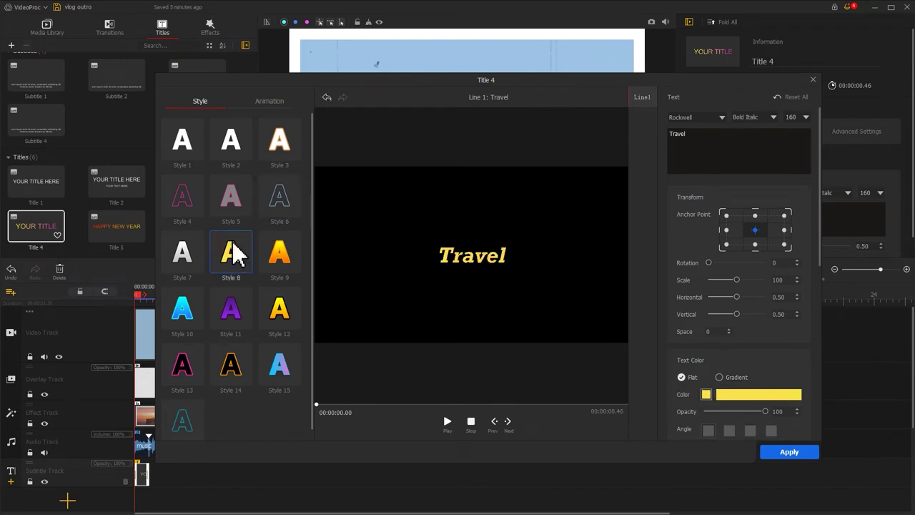
click(777, 452)
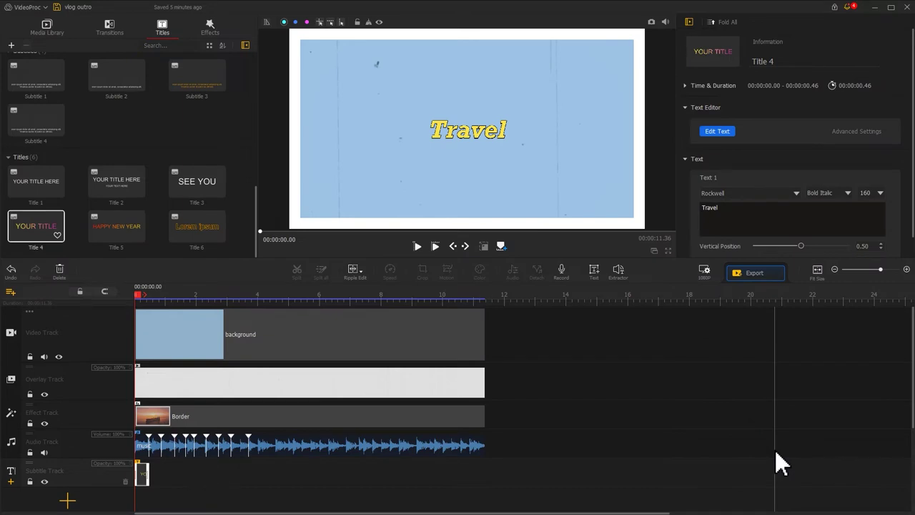
Copy the Travel title and paste copies at the following beat markers.
click(141, 476)
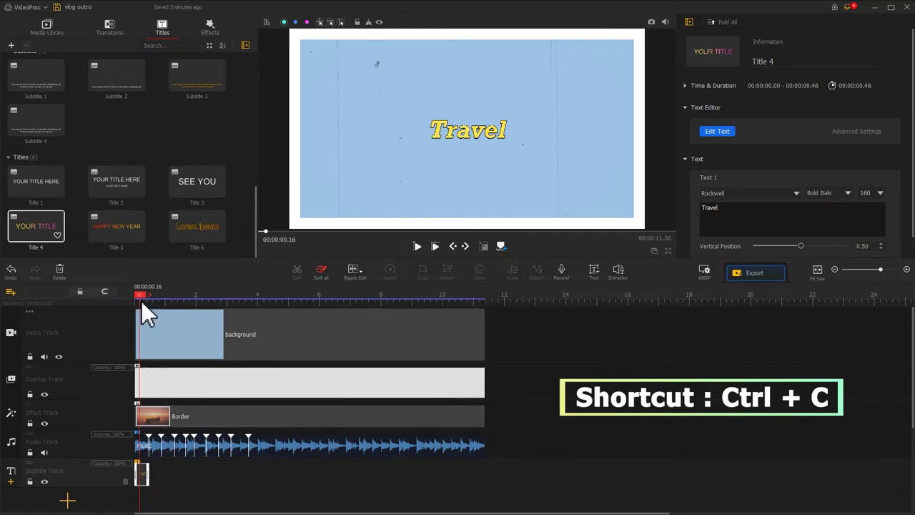
drag(141, 296, 275, 299)
key(ctrl+v)
key(ctrl+v)
key(ctrl+v)
key(ctrl+v)
scroll(202, 301, up, 2)
key(ctrl+v)
key(ctrl+v)
key(ctrl+v)
Move a misplaced title copy onto its beat marker.
click(161, 474)
click(178, 481)
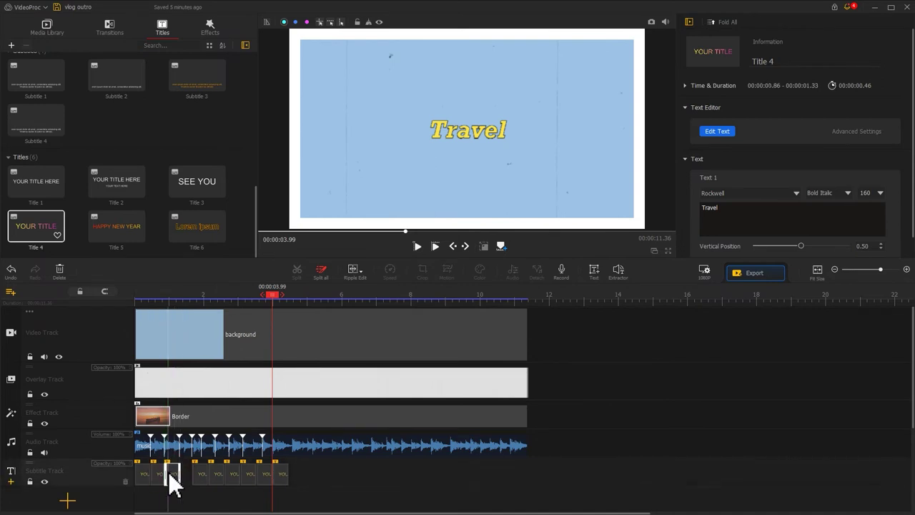
drag(178, 474, 264, 478)
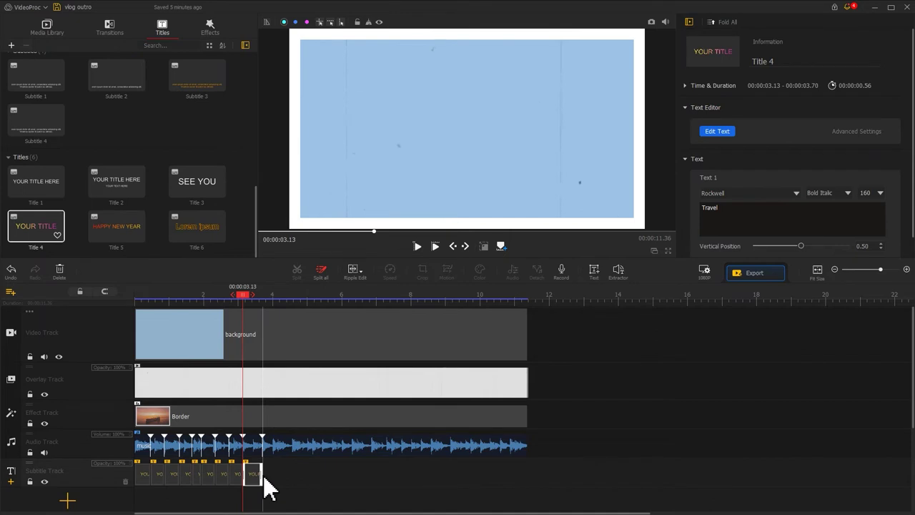
Select all title clips, play from the start, and pause at 3.70 s after the ASMR title.
drag(266, 489, 270, 488)
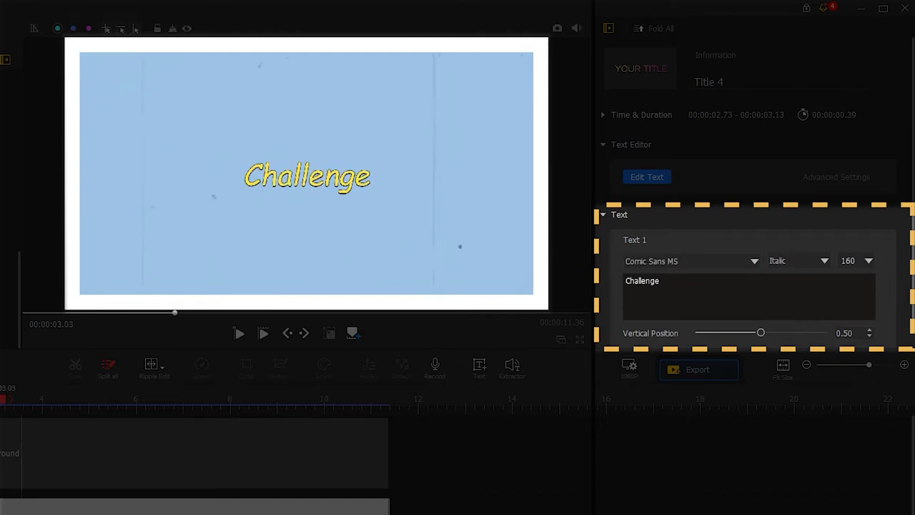
drag(4, 402, 21, 403)
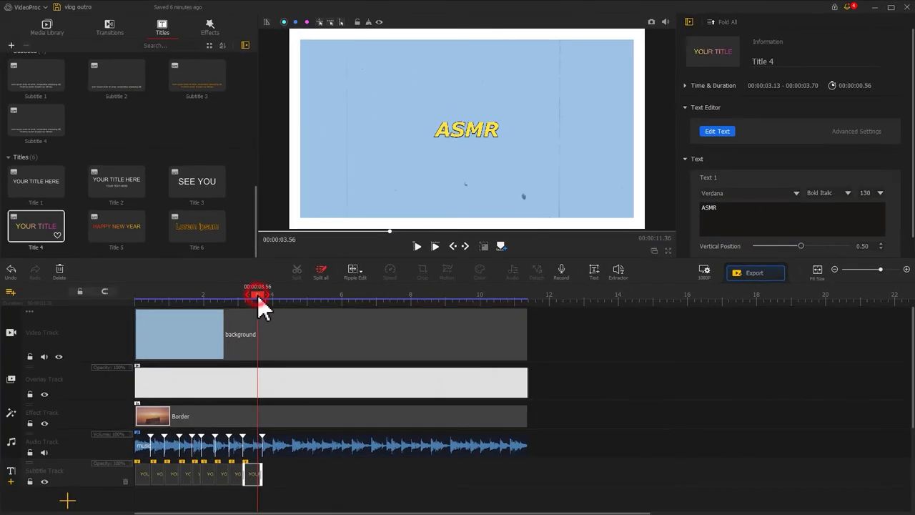
drag(258, 295, 125, 290)
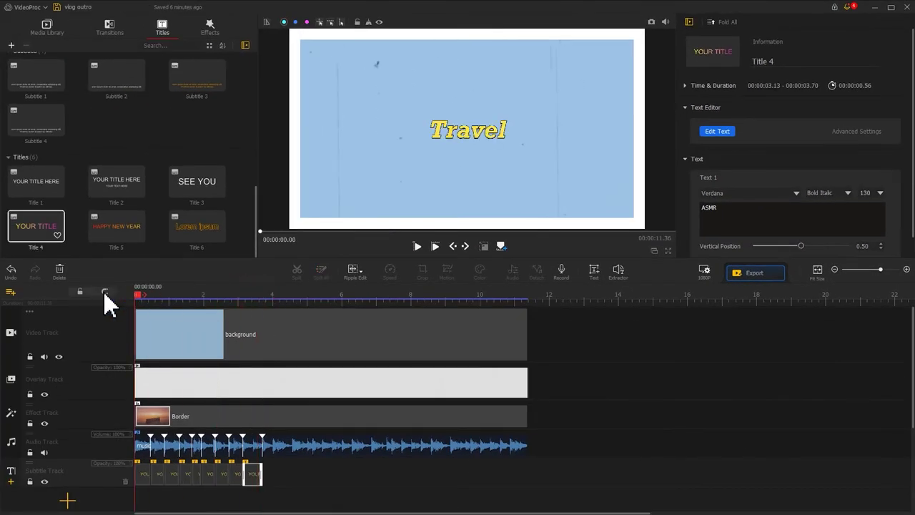
key(space)
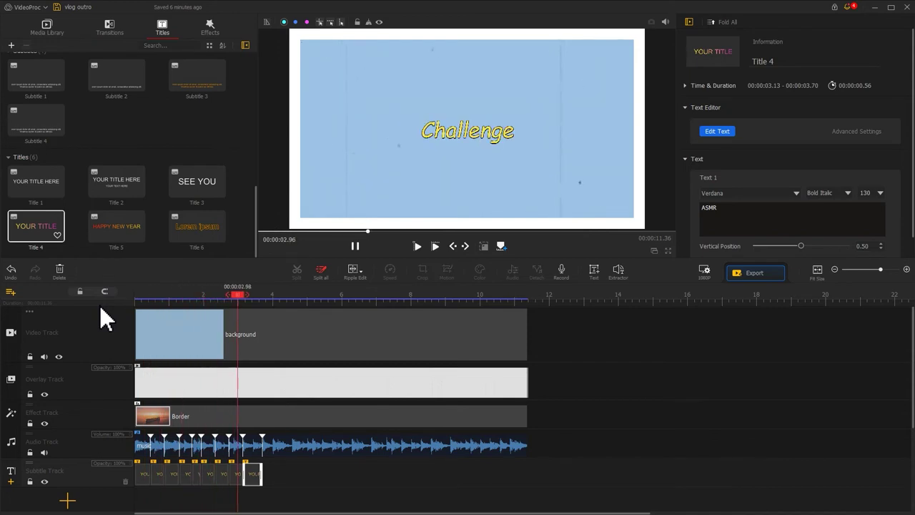
click(264, 296)
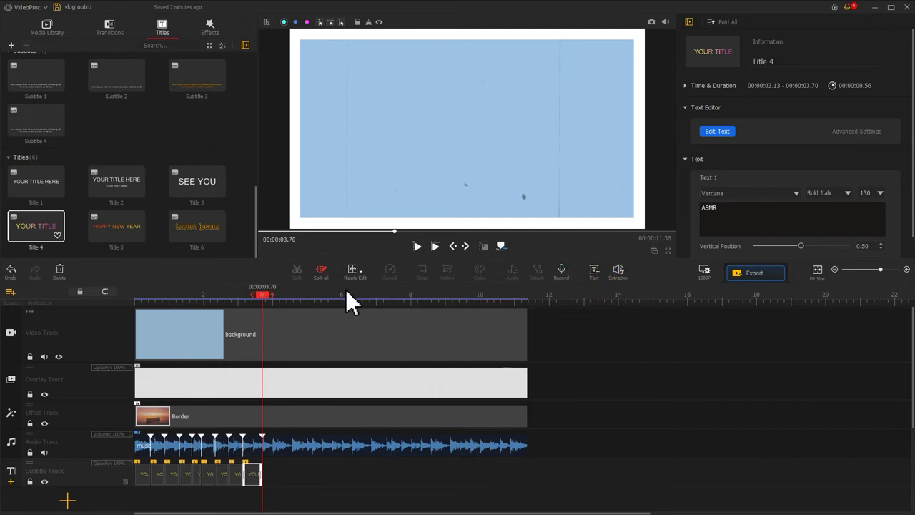
Add a text clip at 3.70 s reading THANKS FOR WATCHING in Berlin Sans FB Demi, size 90.
click(600, 271)
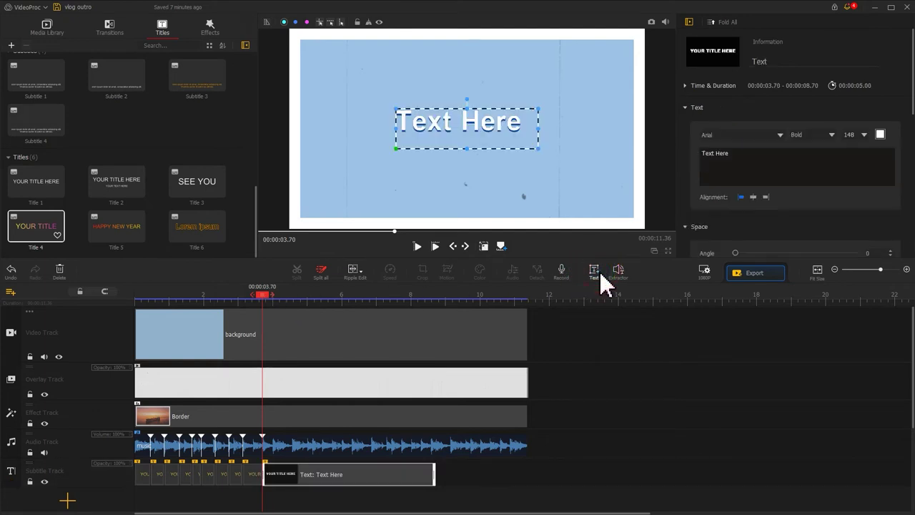
drag(741, 153, 692, 148)
text(THANKS FOR WATCHING)
click(746, 135)
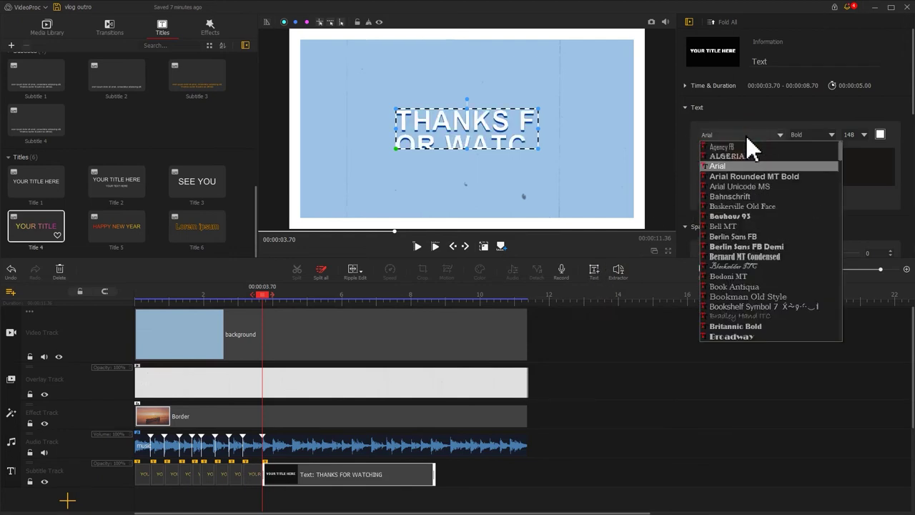
click(779, 246)
double_click(854, 134)
text(90)
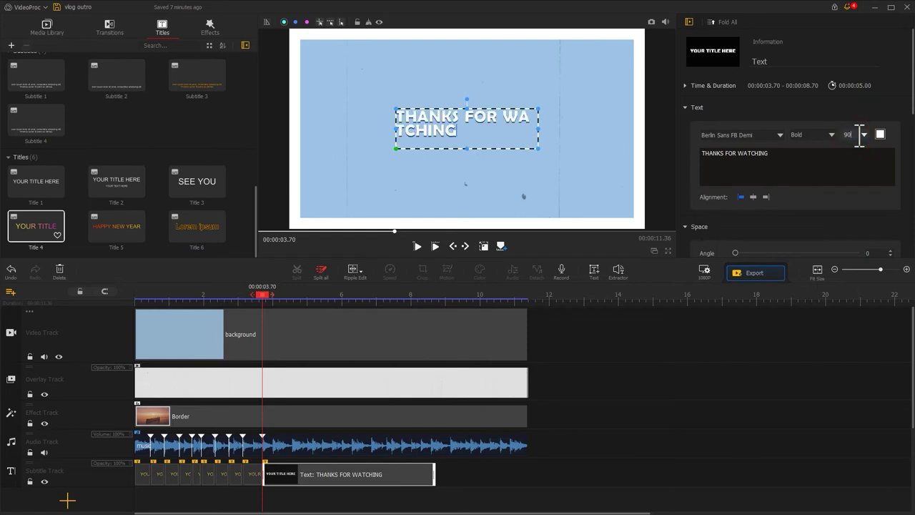
Color the closing title yellow and give it a 0.58 s Fade In appear animation.
click(880, 134)
click(293, 229)
click(281, 212)
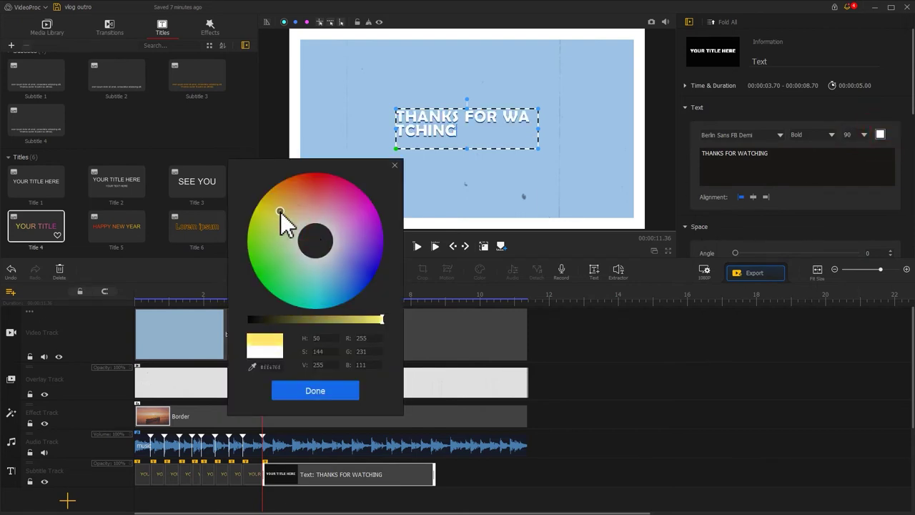
click(315, 390)
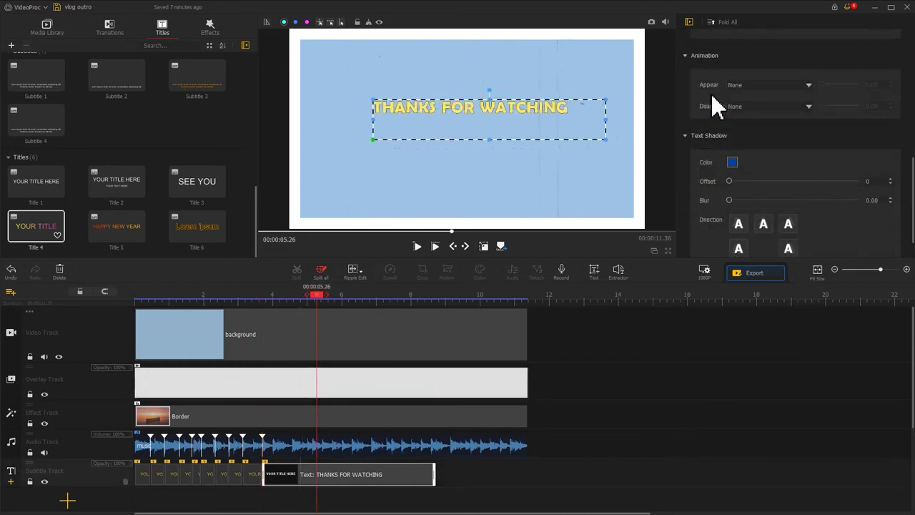
click(744, 86)
click(751, 102)
drag(836, 85, 826, 84)
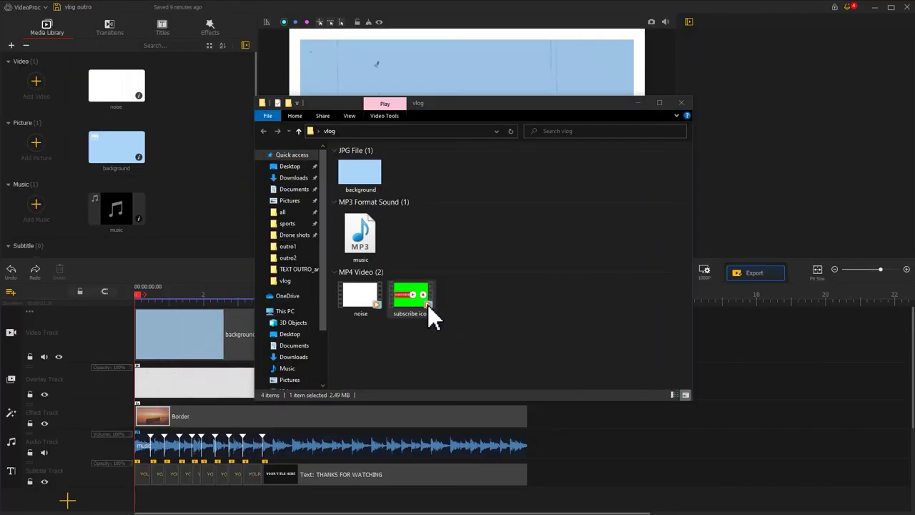
Import the subscribe icon video into the library and add a new overlay track and audio track.
drag(424, 301, 194, 128)
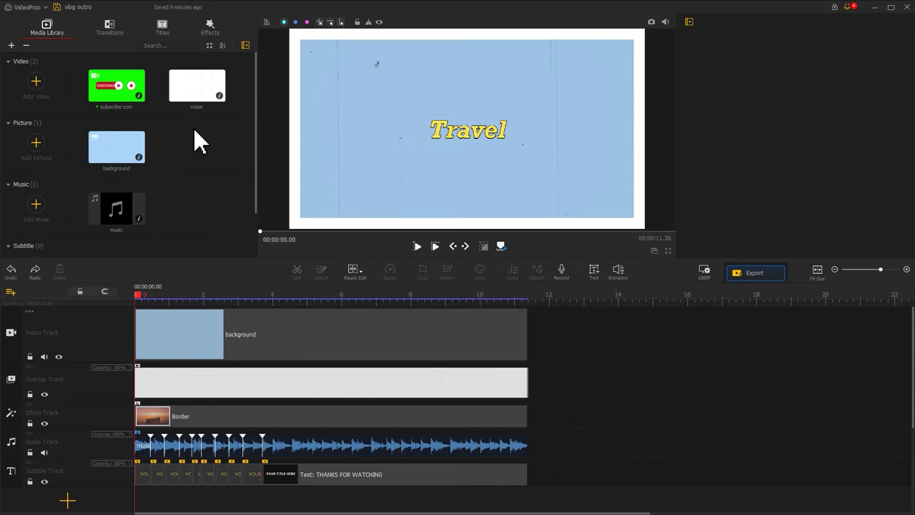
click(11, 292)
click(21, 296)
click(15, 295)
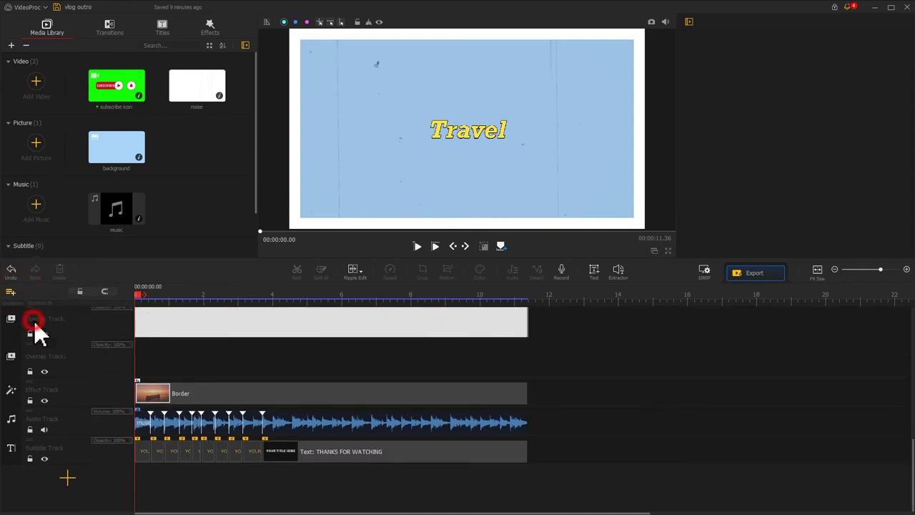
click(33, 320)
scroll(122, 347, up, 2)
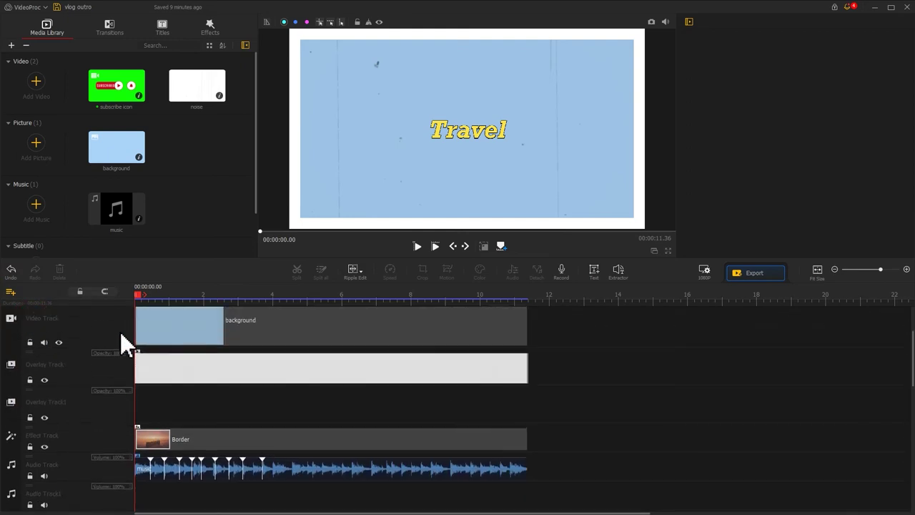
Drop the subscribe icon clip on the timeline and detach its audio.
drag(119, 96, 588, 326)
right_click(588, 326)
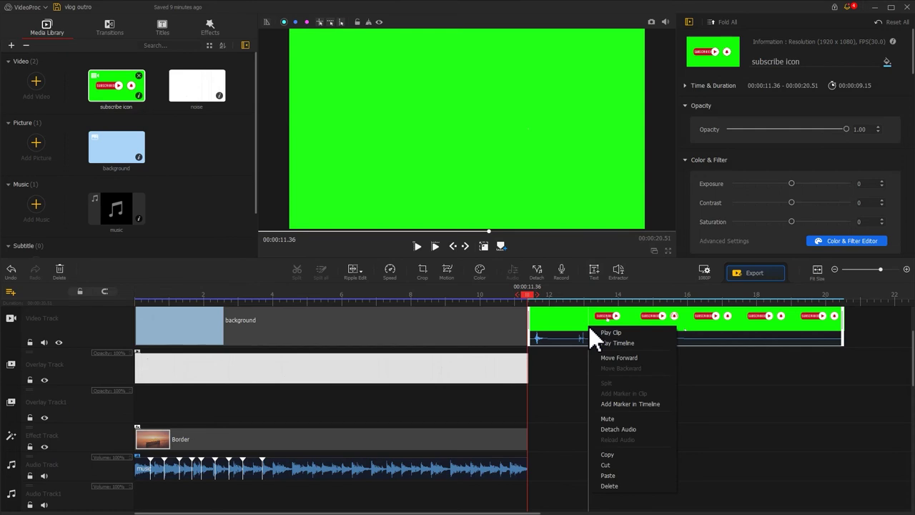
click(632, 429)
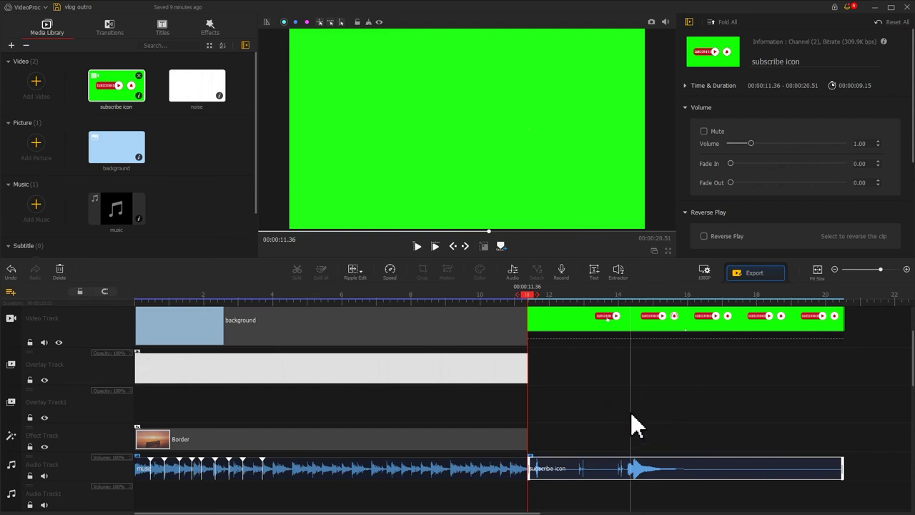
Move the subscribe video to the new overlay track with its audio below, both ending at 11.36 s.
drag(622, 320, 386, 404)
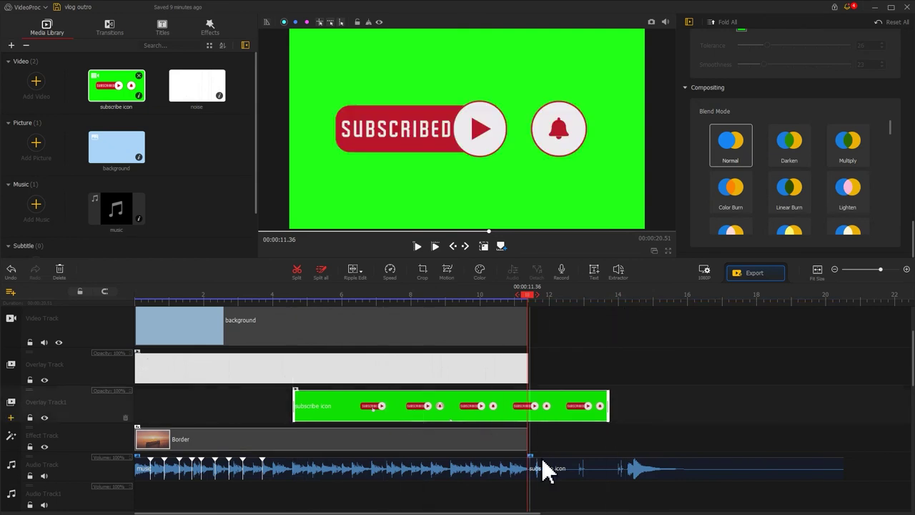
drag(546, 469, 314, 497)
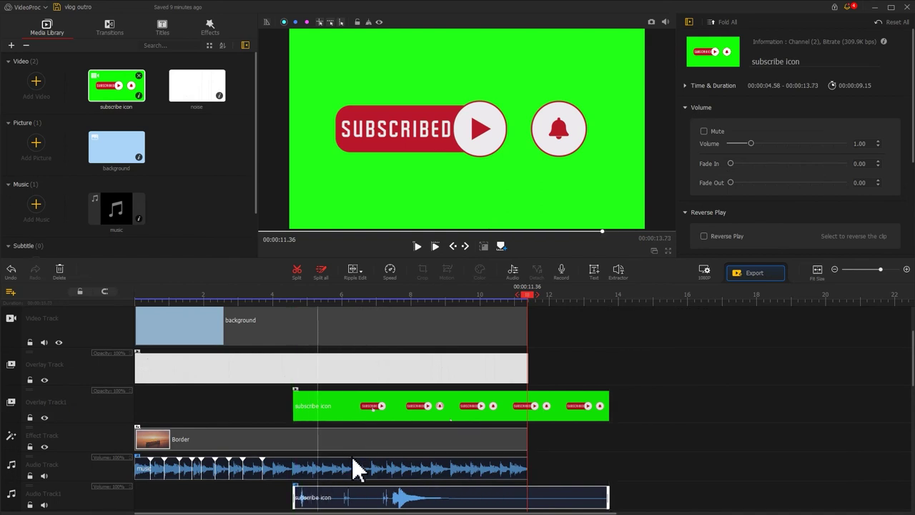
drag(608, 404, 528, 398)
drag(608, 489, 529, 489)
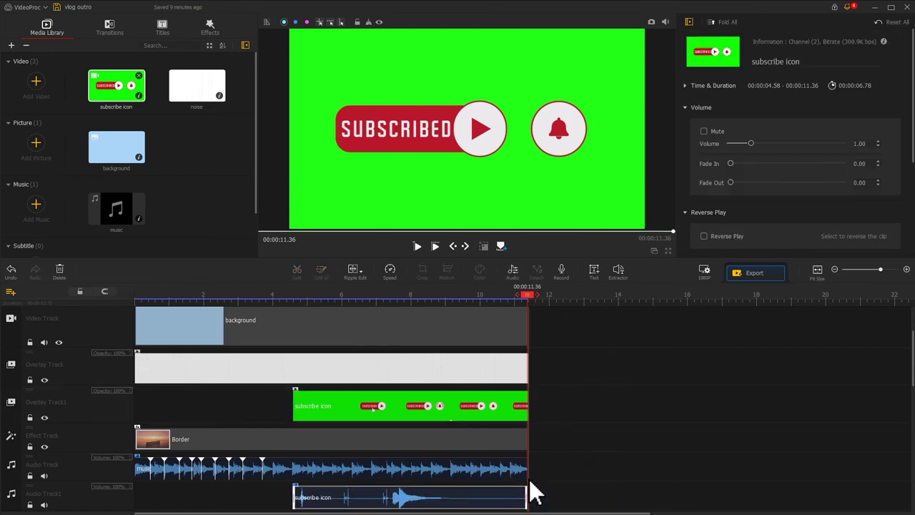
Enable Chroma Key (Green Screen) on the subscribe overlay to remove its green backdrop.
click(465, 409)
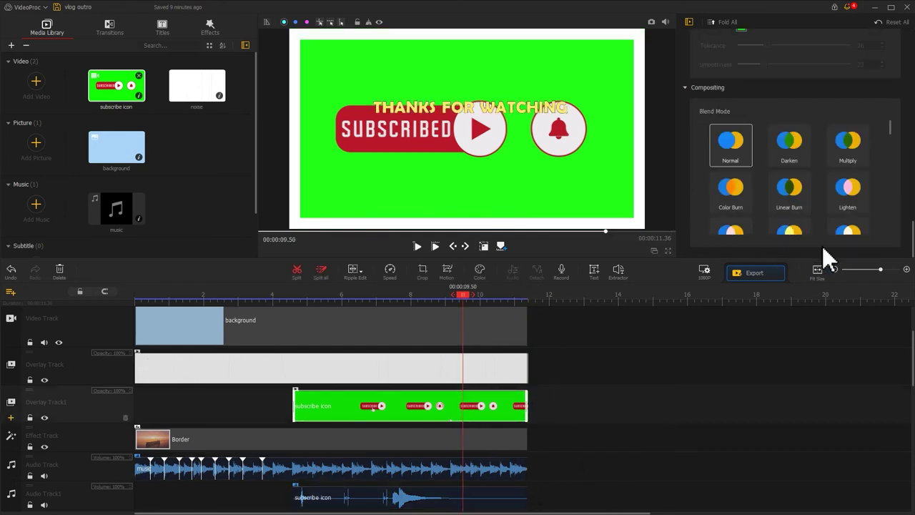
scroll(908, 236, down, 5)
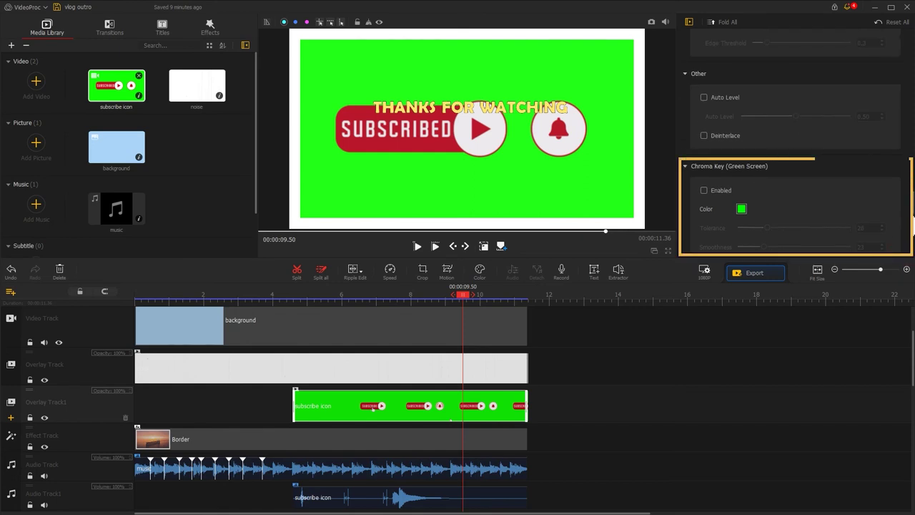
click(705, 190)
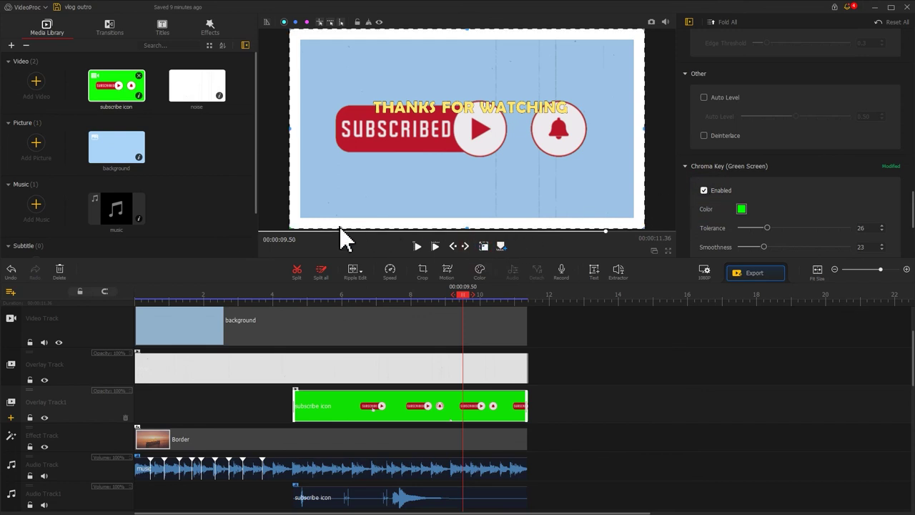
Shrink the subscribe icon and centre it beneath THANKS FOR WATCHING.
drag(294, 221, 435, 147)
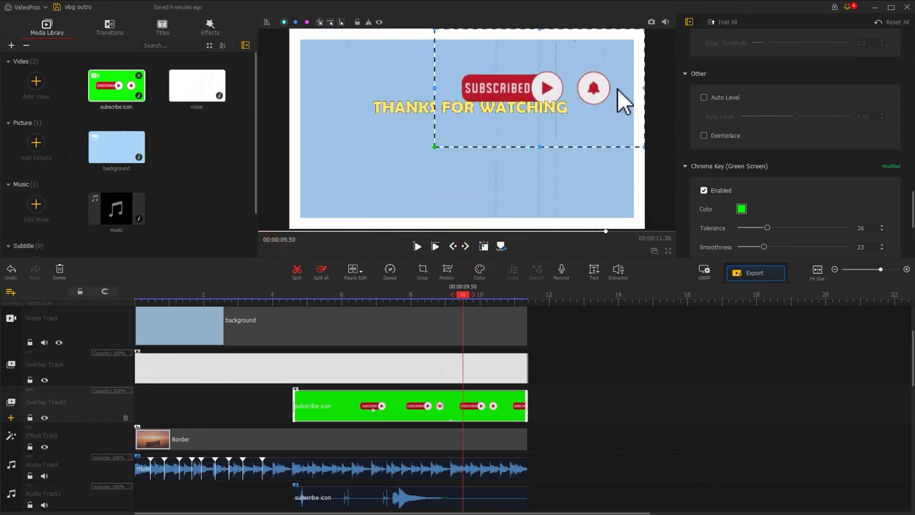
drag(618, 88, 549, 150)
click(655, 175)
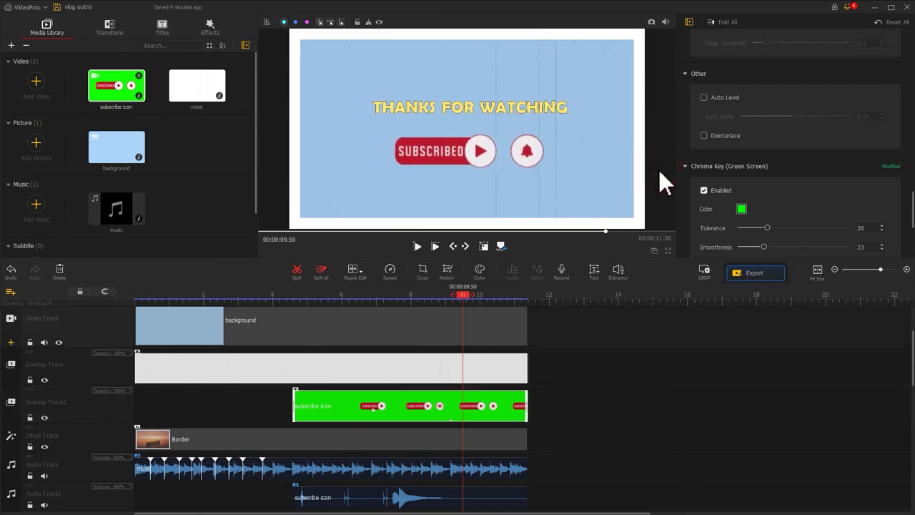